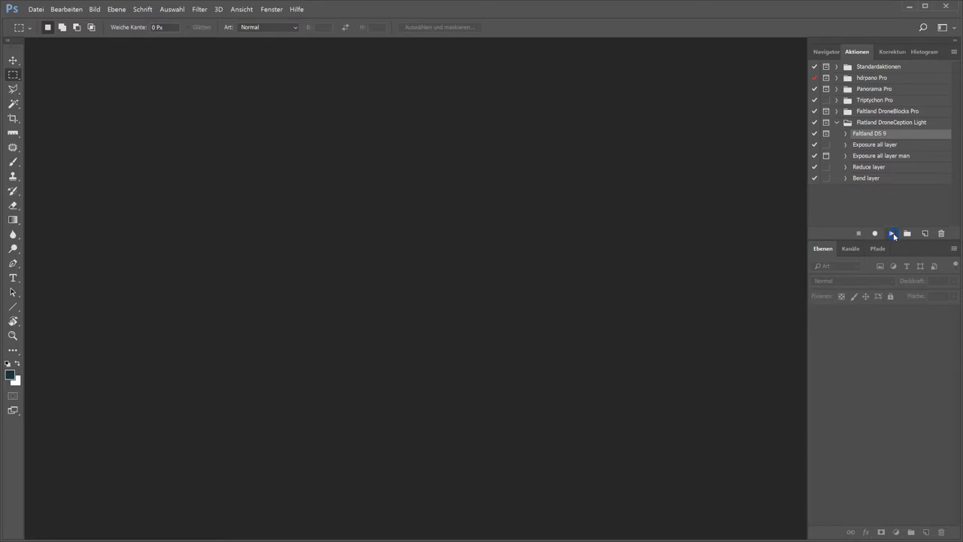
Run the Faltland DS 9 action and add 00.JPG through 90-2.JPG from Hagneck DS 4 to the load list
click(893, 233)
click(490, 262)
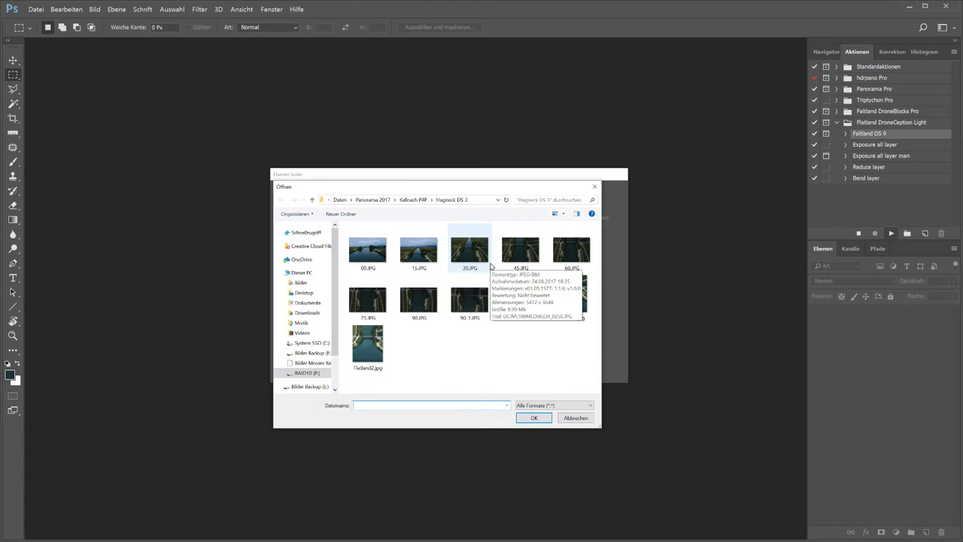
click(415, 199)
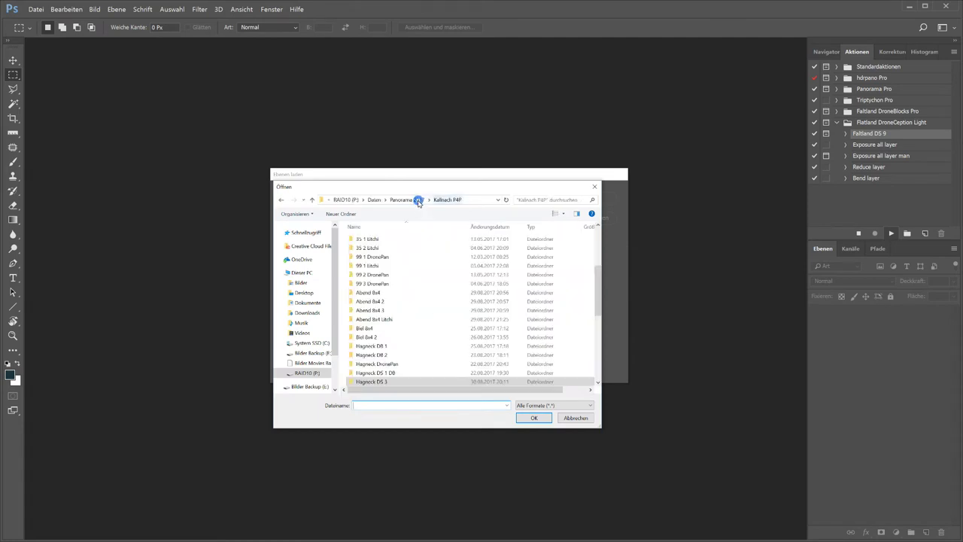
scroll(402, 338, down, 1)
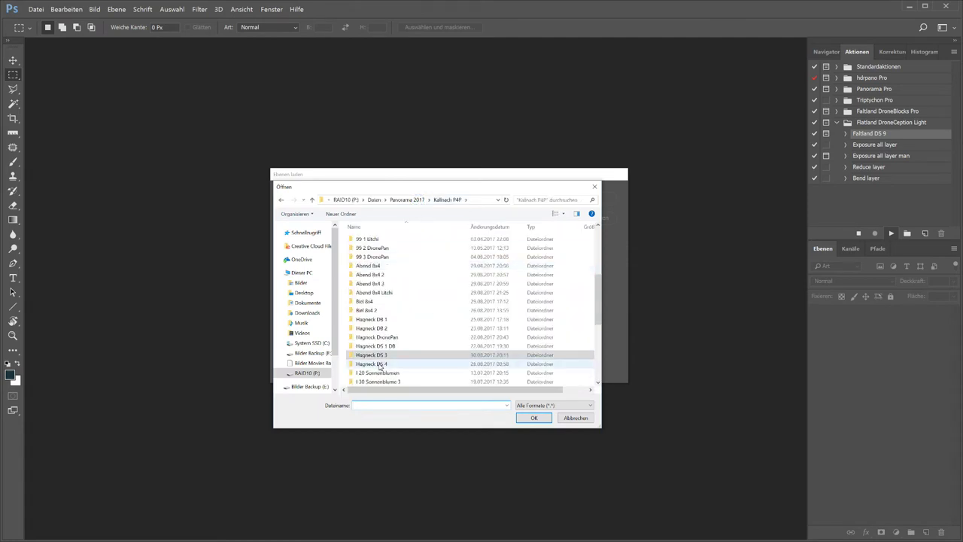
double_click(380, 361)
click(372, 238)
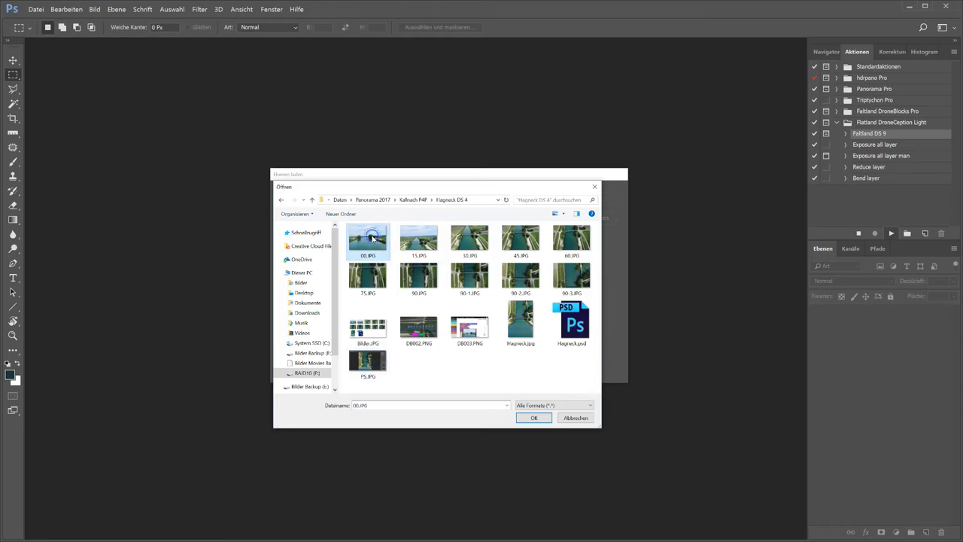
shift+click(515, 280)
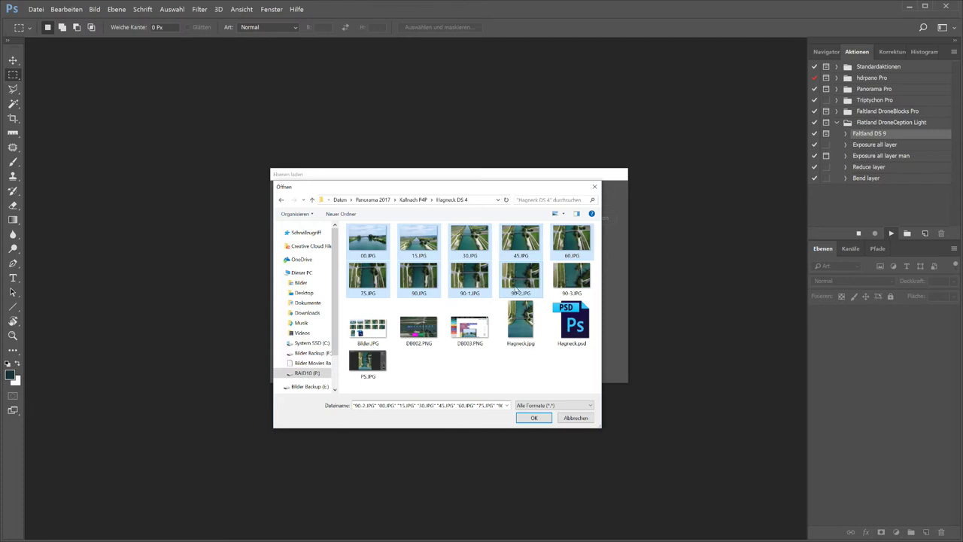
click(533, 418)
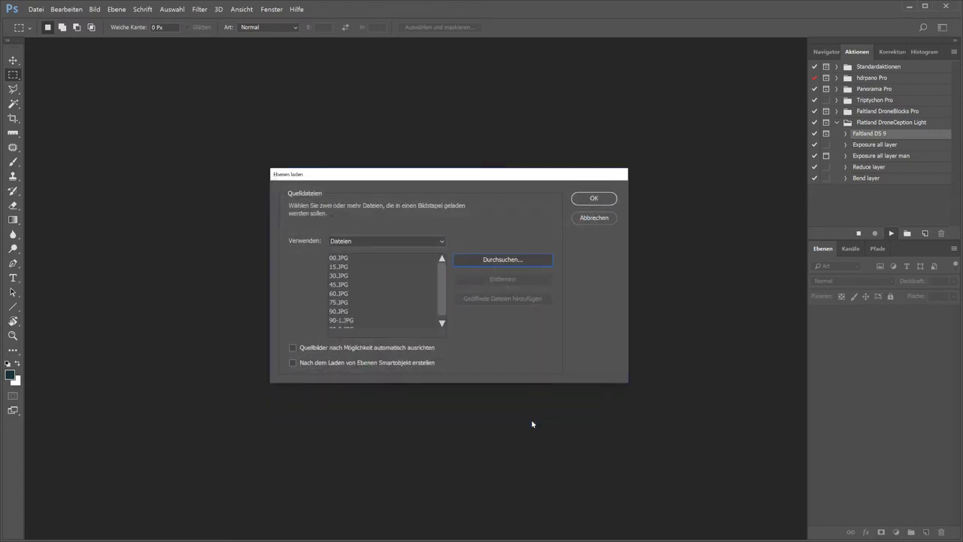
Load the listed photos as layers, enlarge the Layers panel and select the 'Exposure all layer man' action
click(606, 200)
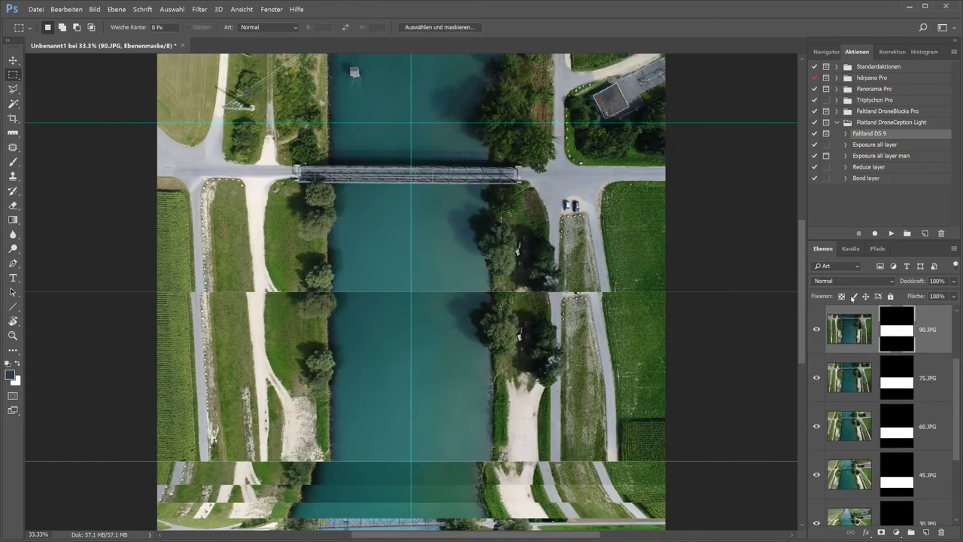
drag(883, 239, 884, 204)
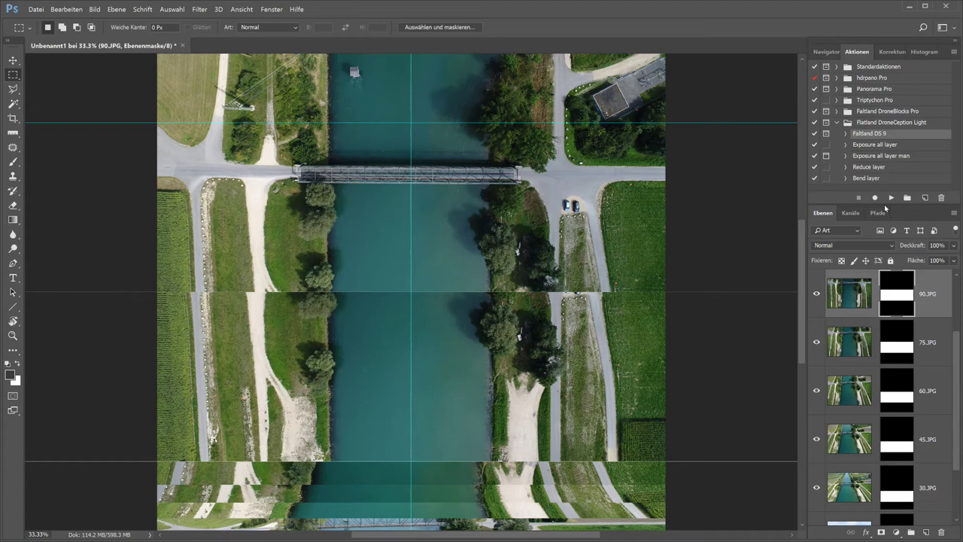
click(902, 156)
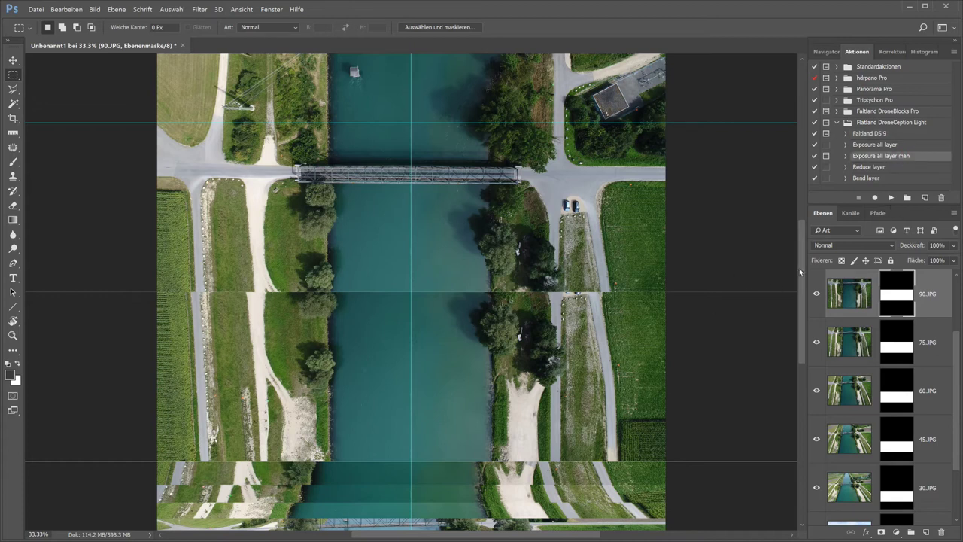
drag(800, 268, 807, 294)
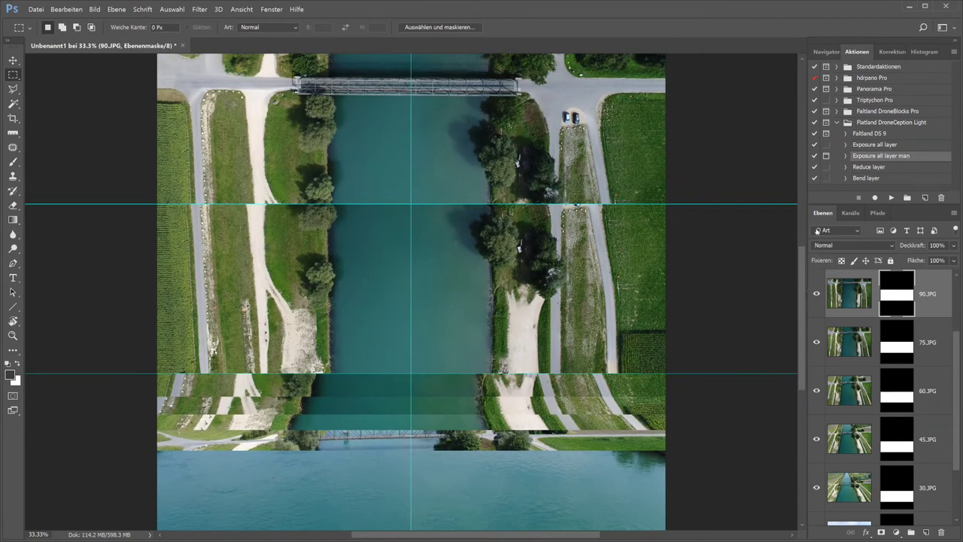
Run the manual exposure action and set the 15.JPG layer's exposure value to 20
click(891, 198)
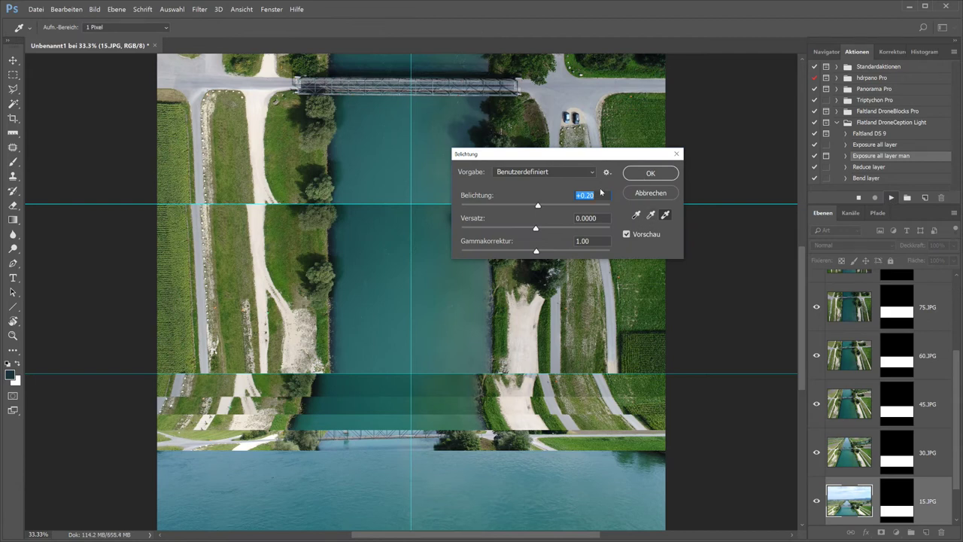
mouse_move(538, 206)
mouse_down()
mouse_move(551, 206)
mouse_move(538, 210)
mouse_up()
click(597, 197)
key(BackSpace)
text(2)
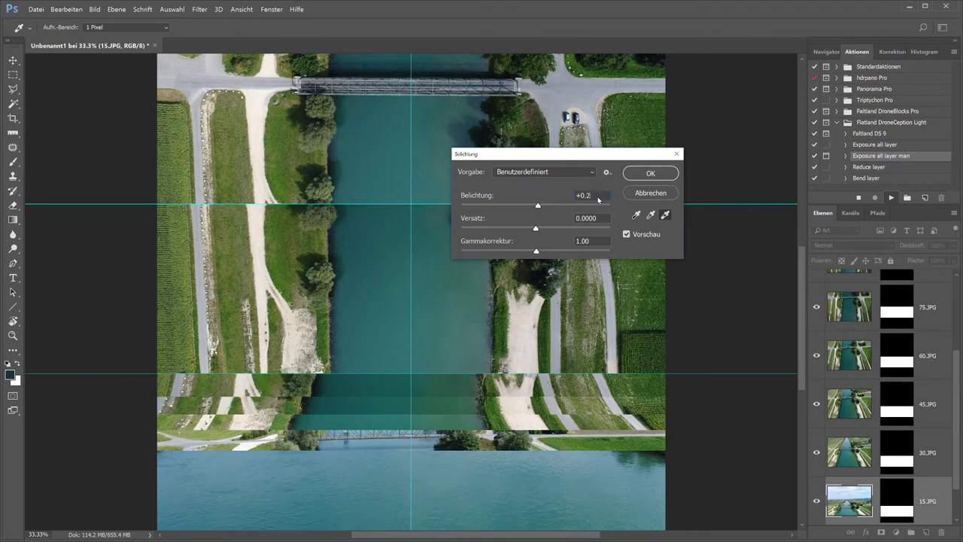
text(0)
click(650, 176)
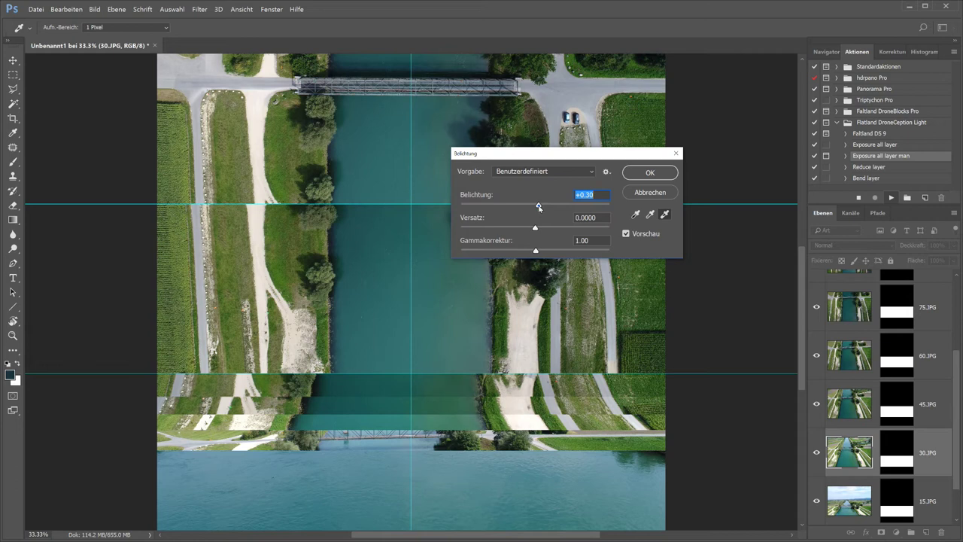
Brighten the 30.JPG and 45.JPG layers slightly and accept 60.JPG unchanged
drag(538, 205, 543, 209)
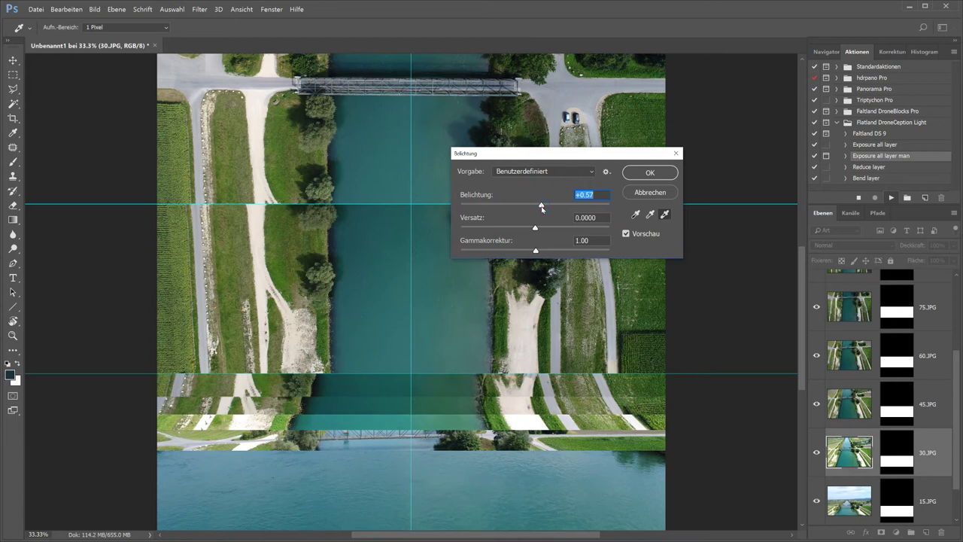
drag(544, 208, 543, 209)
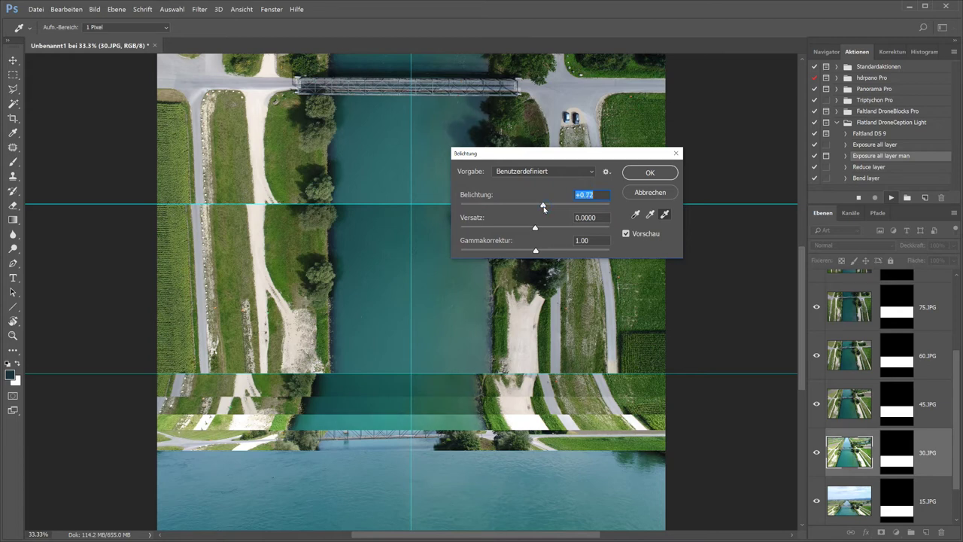
click(648, 174)
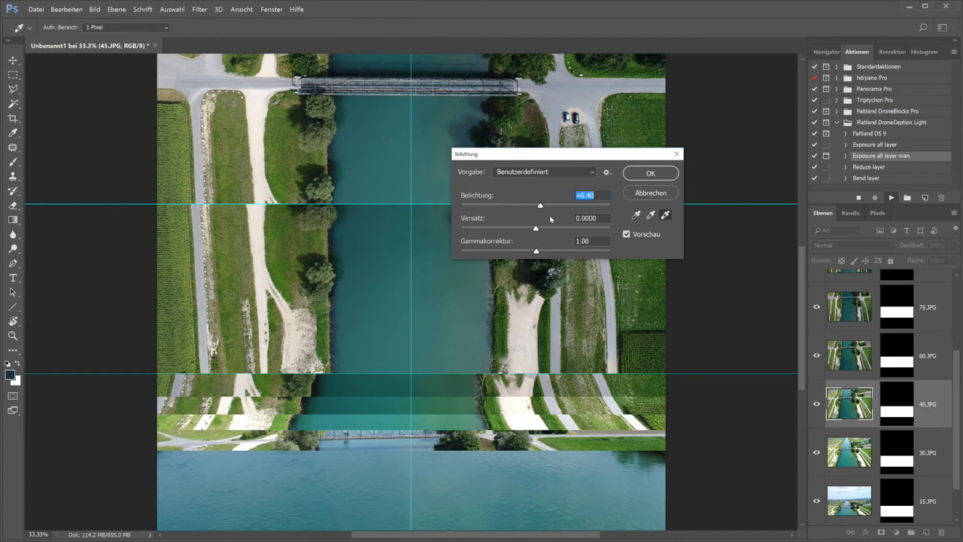
drag(541, 207, 543, 208)
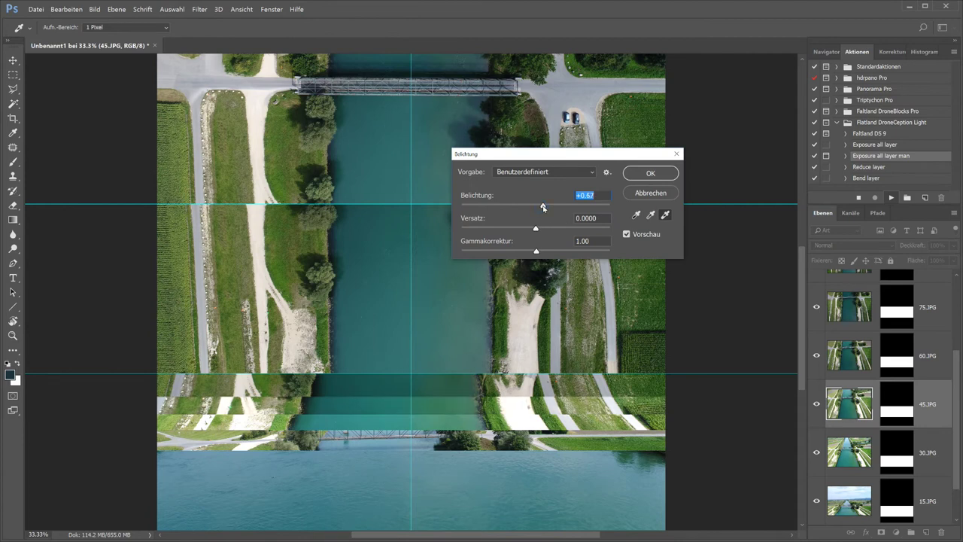
click(640, 176)
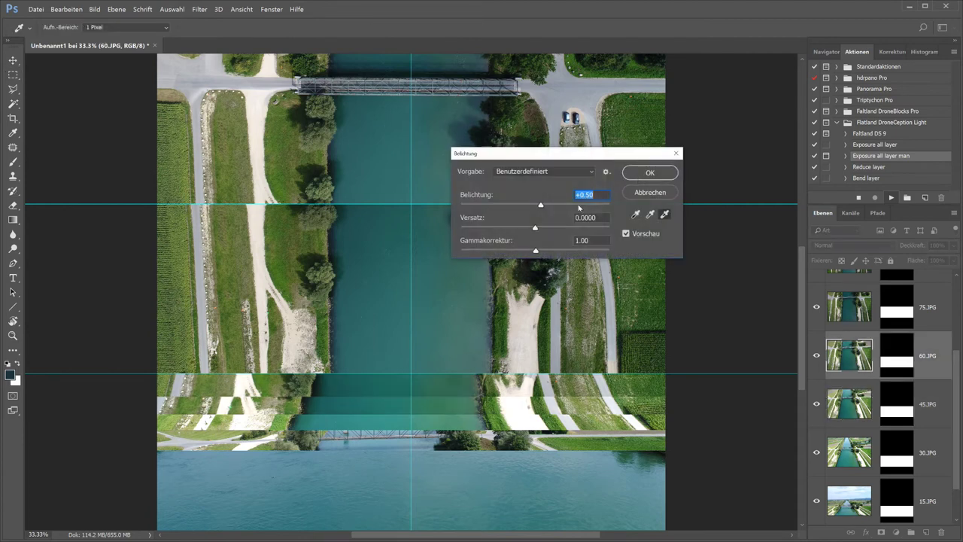
key(Return)
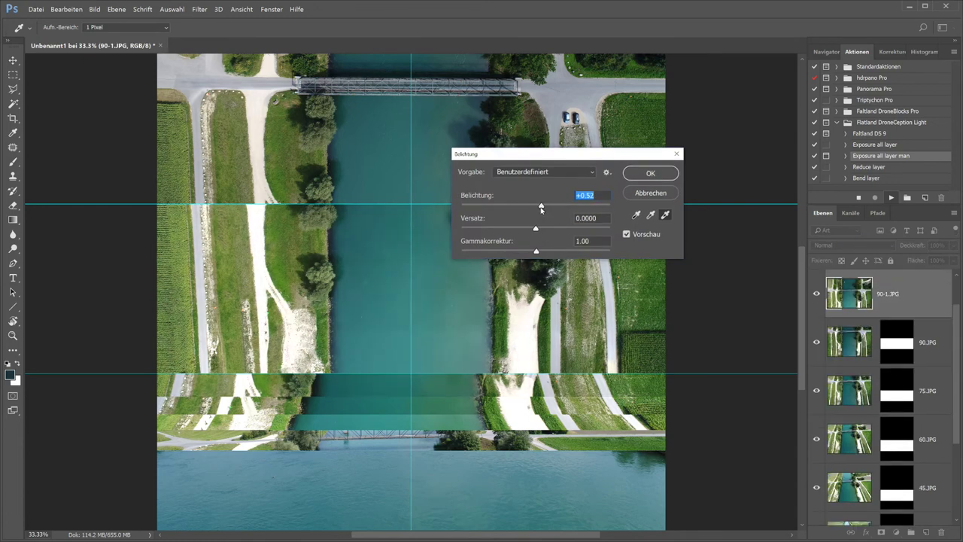
Lower the exposure of the 90-1.JPG and 90-2.JPG layers slightly
drag(540, 207, 539, 208)
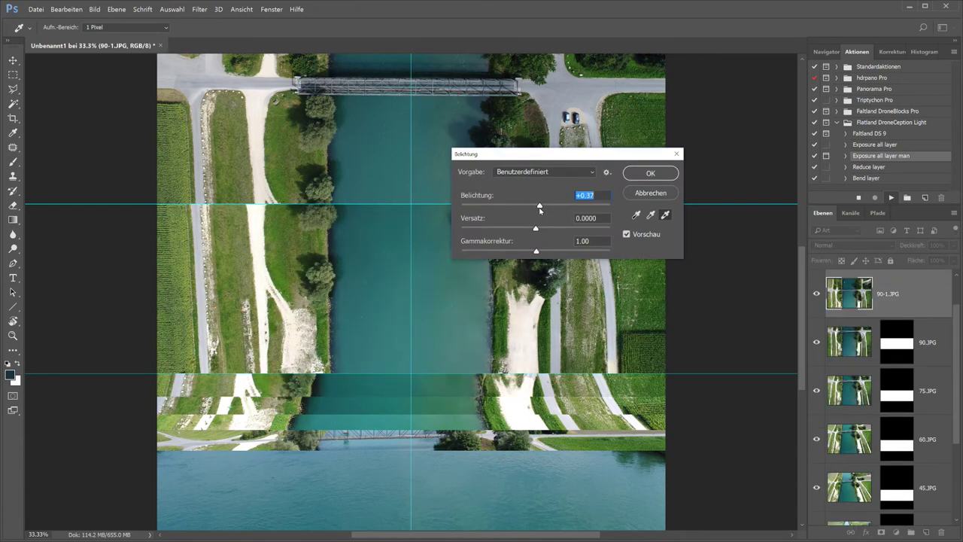
click(645, 176)
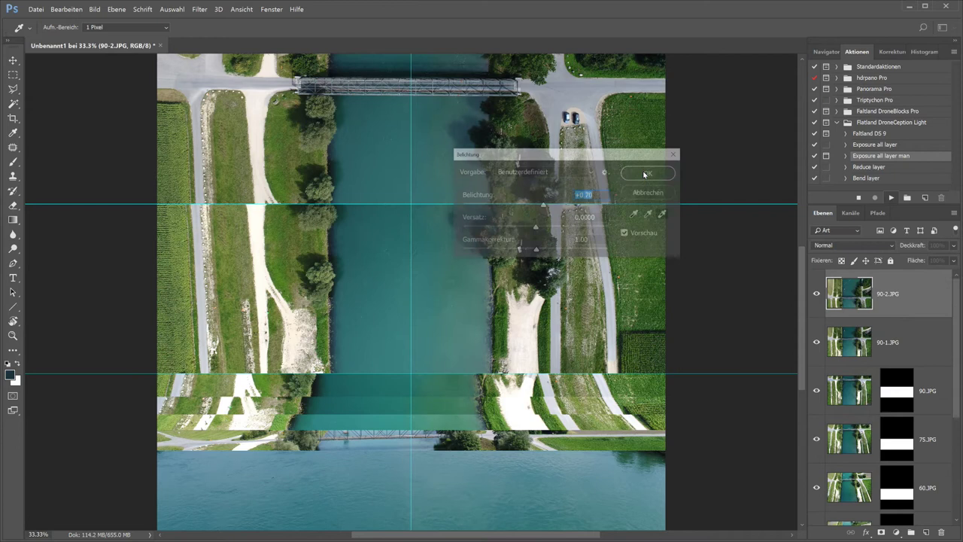
drag(542, 205, 539, 206)
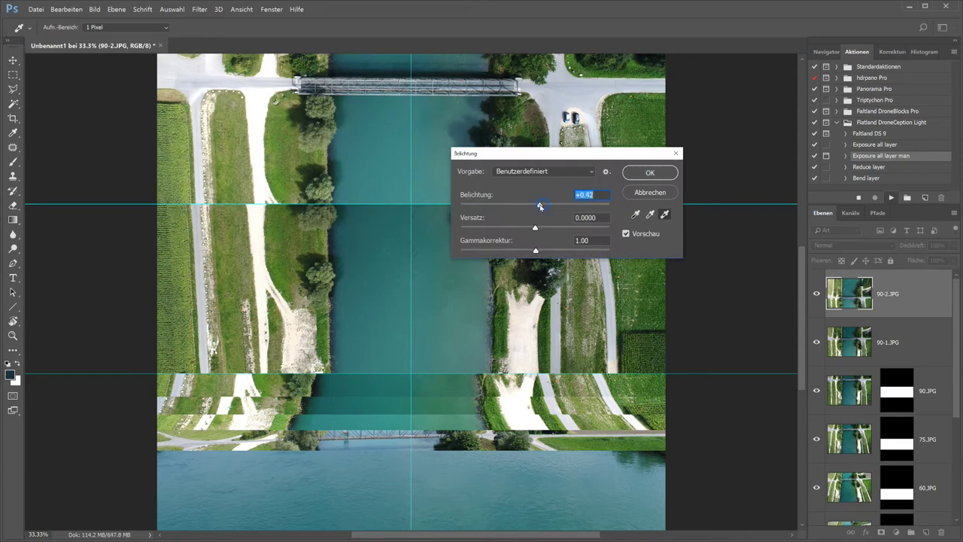
click(643, 173)
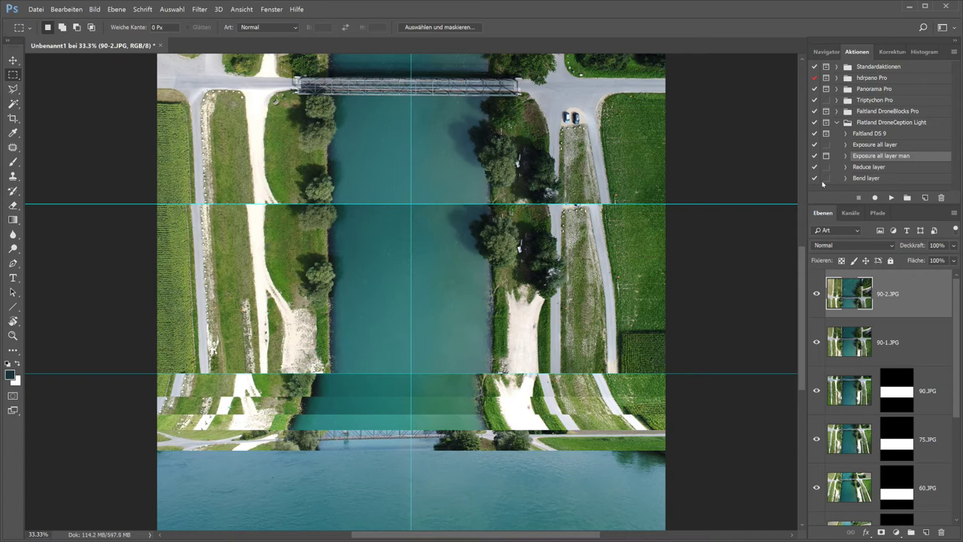
Show only the 15.JPG and 00.JPG layers and target 15.JPG for editing
drag(953, 312, 961, 434)
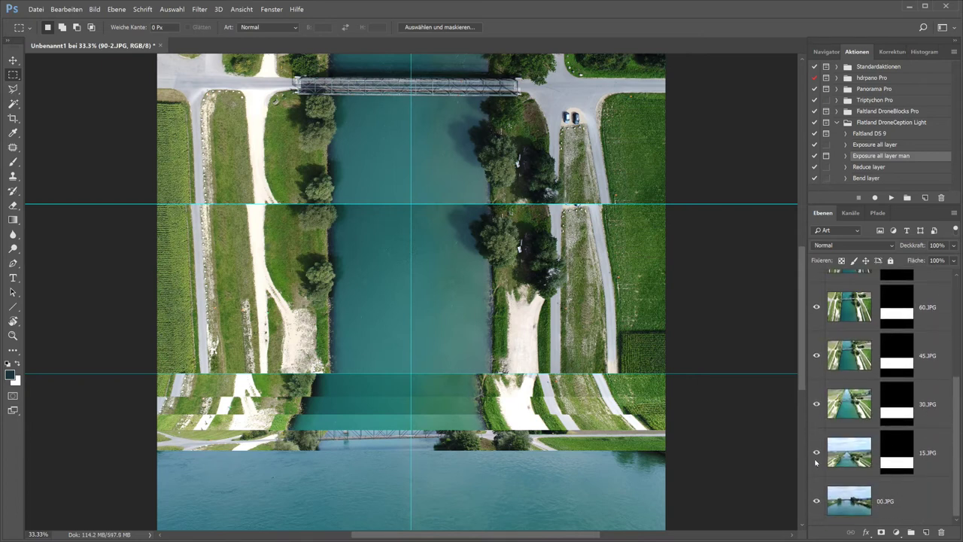
alt+click(816, 452)
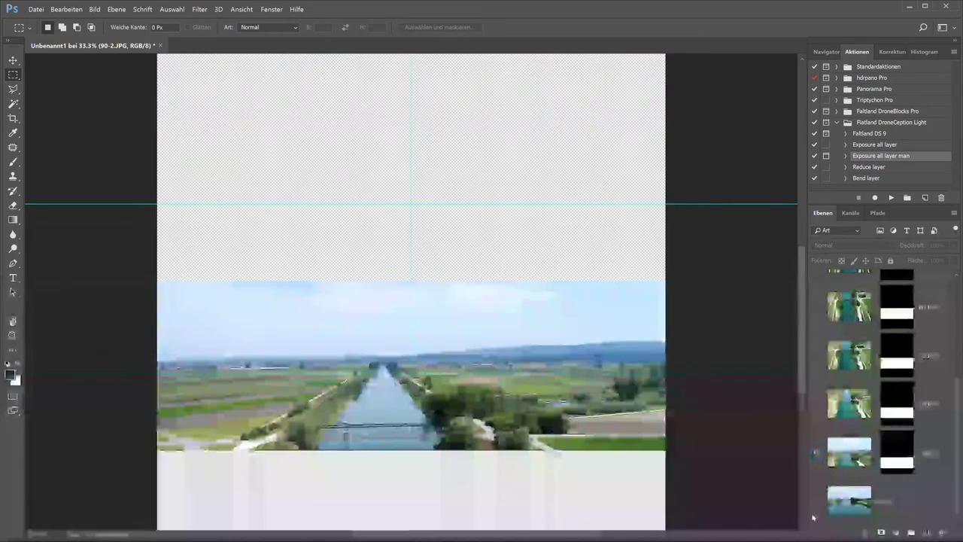
click(816, 501)
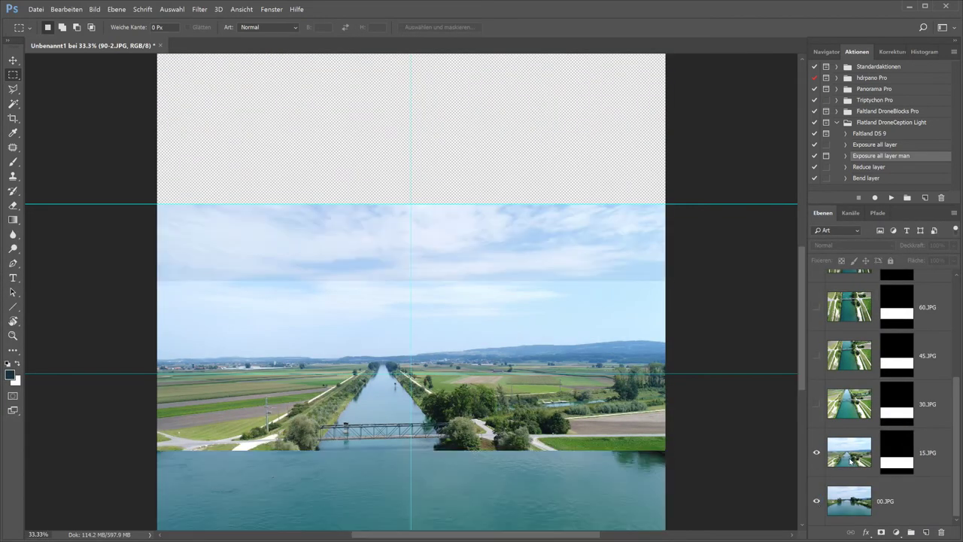
click(849, 459)
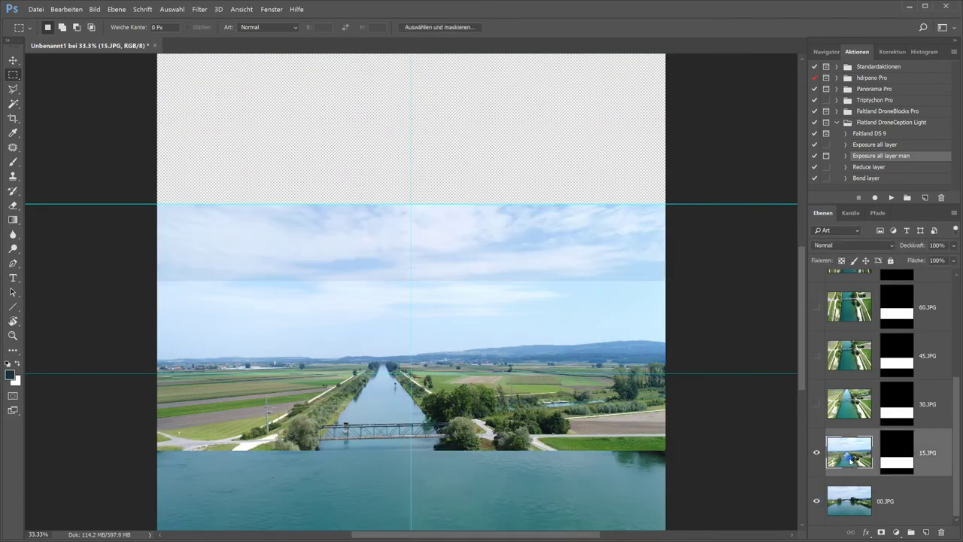
Move the 15.JPG image and its mask up to match the canal, nudge right, and apply the mask
click(10, 61)
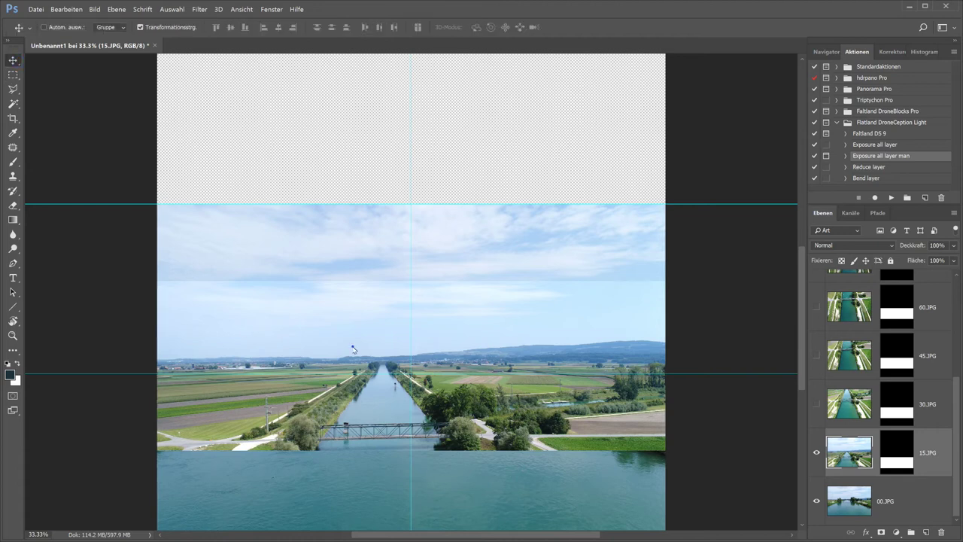
drag(353, 349, 350, 285)
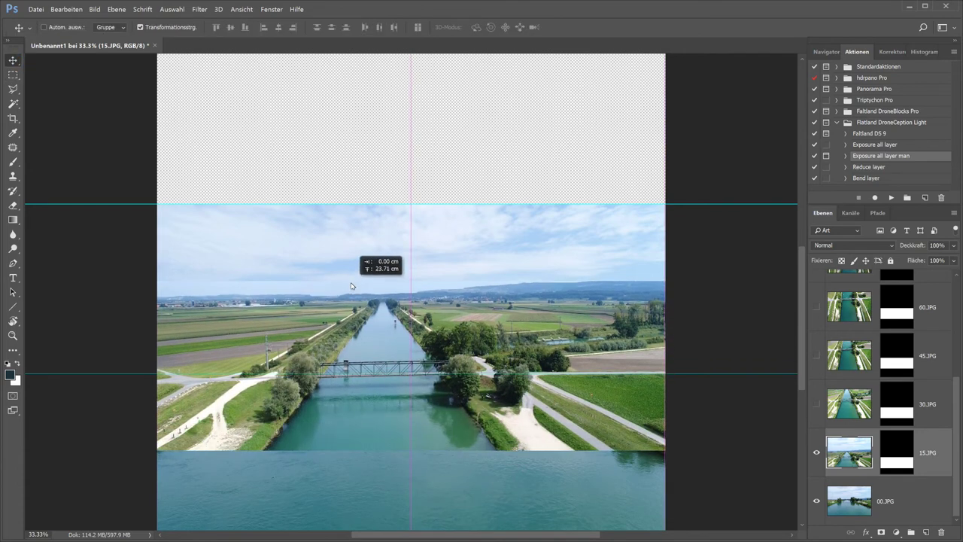
click(897, 466)
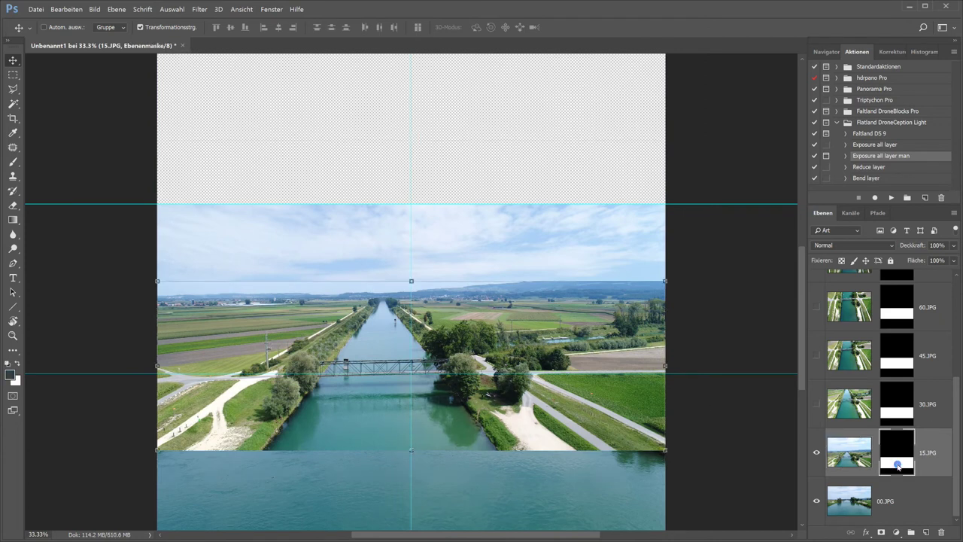
mouse_move(503, 404)
mouse_down()
mouse_move(494, 348)
mouse_move(506, 335)
mouse_move(505, 292)
mouse_up()
click(849, 452)
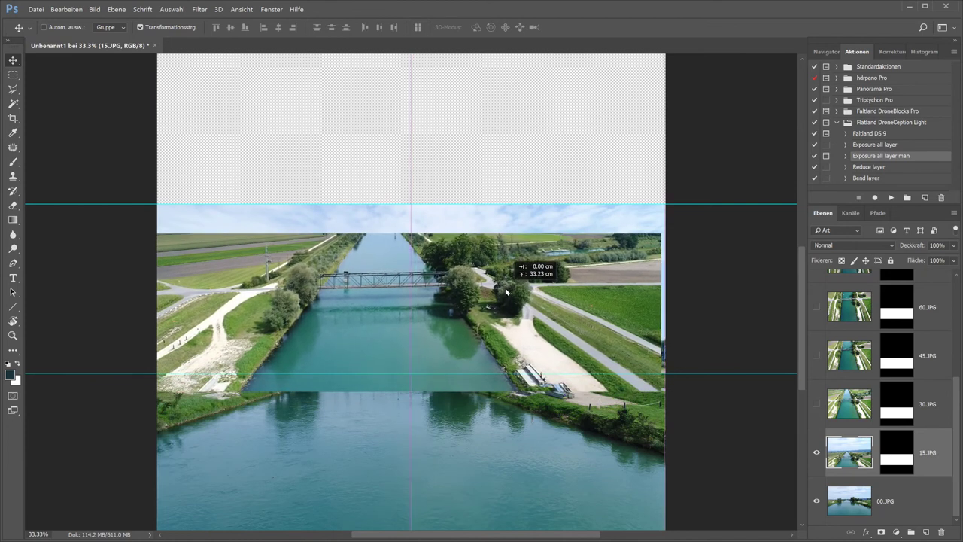
drag(505, 292, 507, 294)
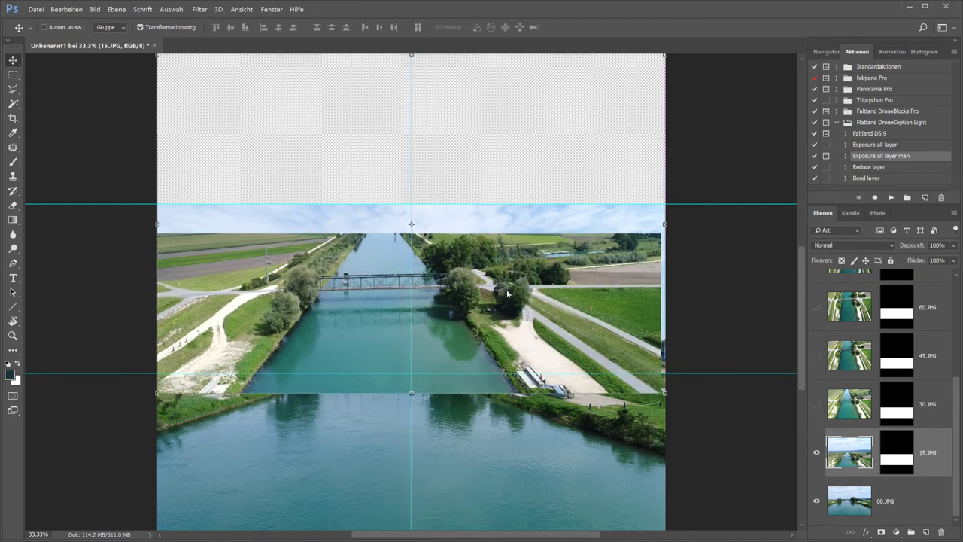
key(Right)
key(Right)
key(Right)
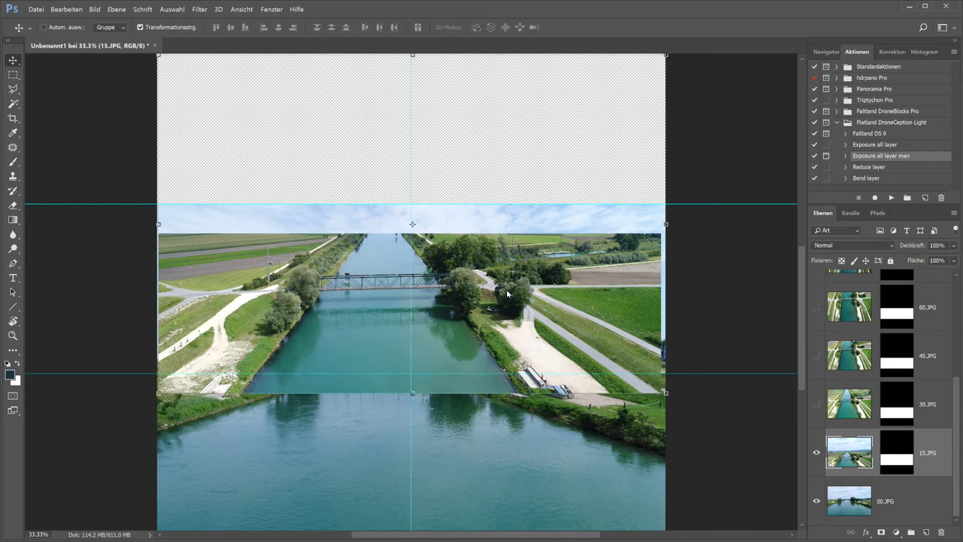
key(Return)
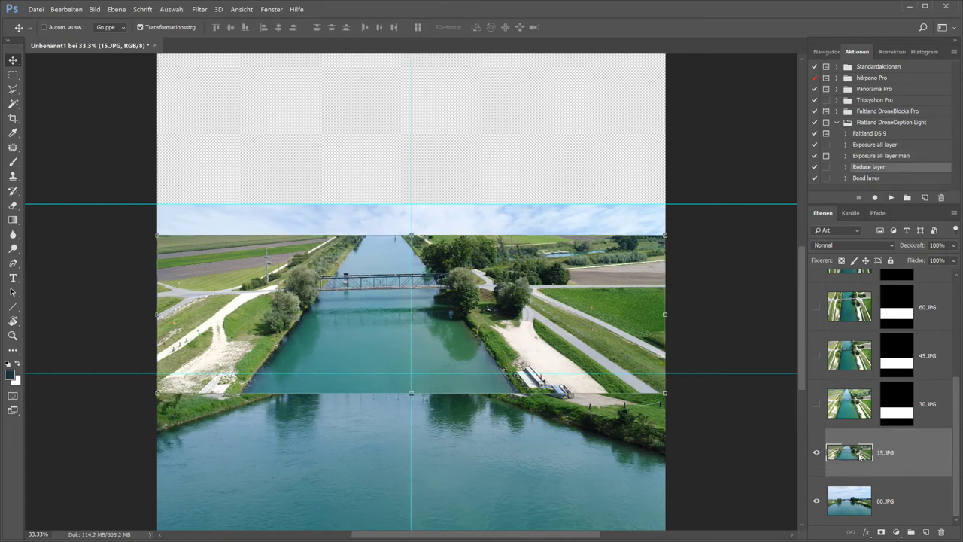
Warp 15.JPG by pulling its lower-left and lower-right corners outward to curve the bottom edge
click(816, 452)
click(66, 10)
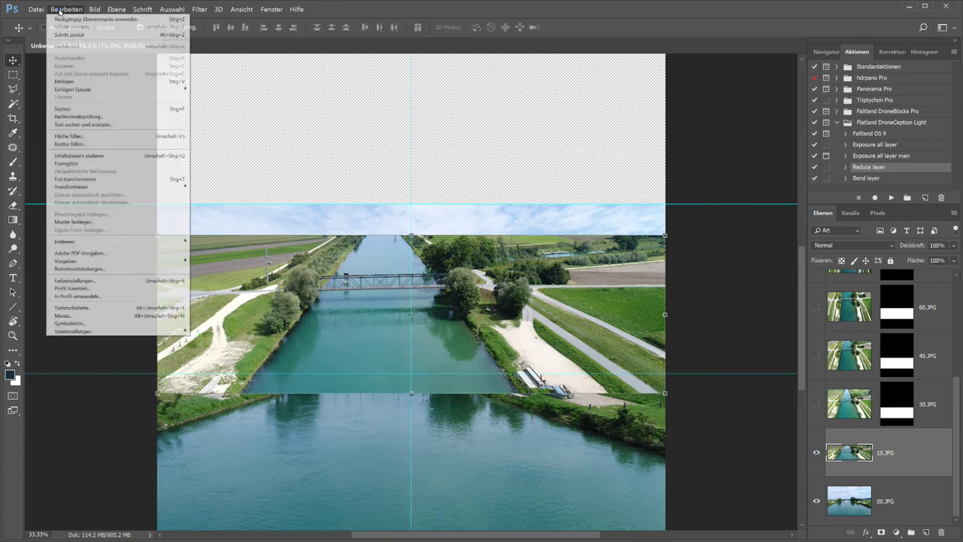
mouse_move(72, 186)
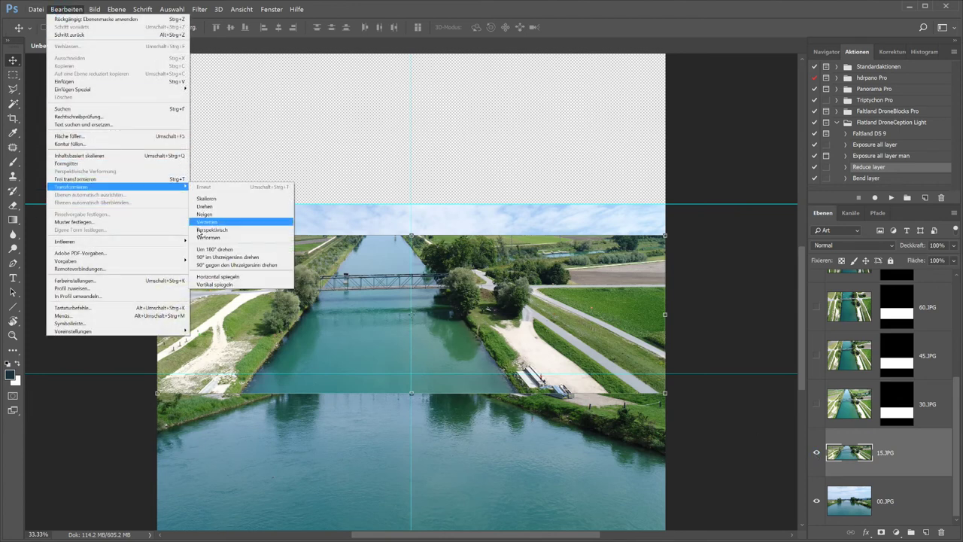
click(208, 235)
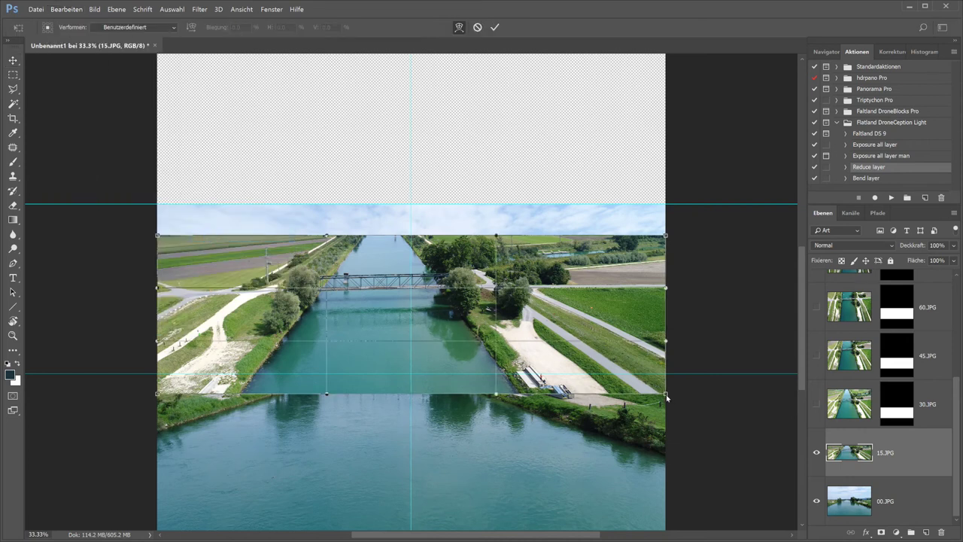
drag(665, 395, 756, 399)
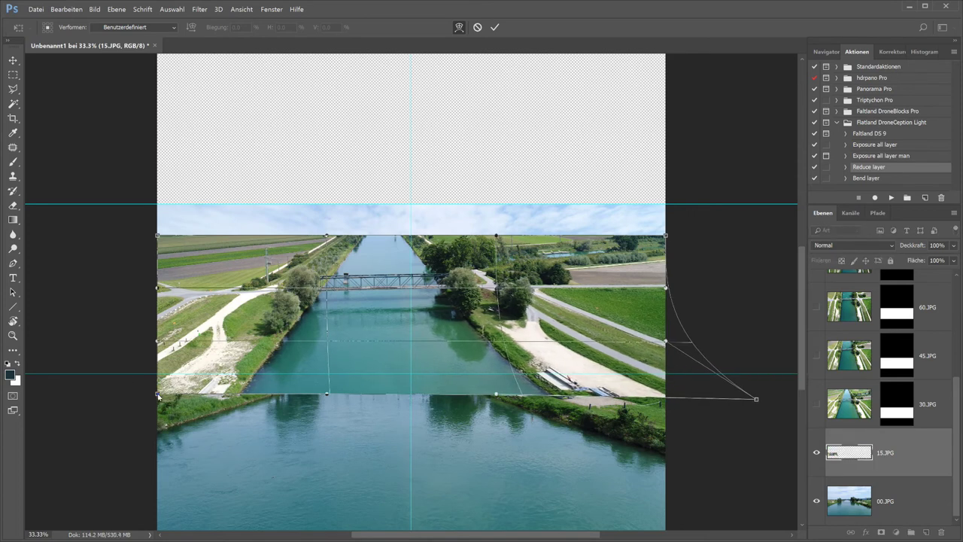
drag(157, 394, 52, 402)
Narrow 15.JPG from both sides to about 71% width and nudge it up slightly
click(459, 27)
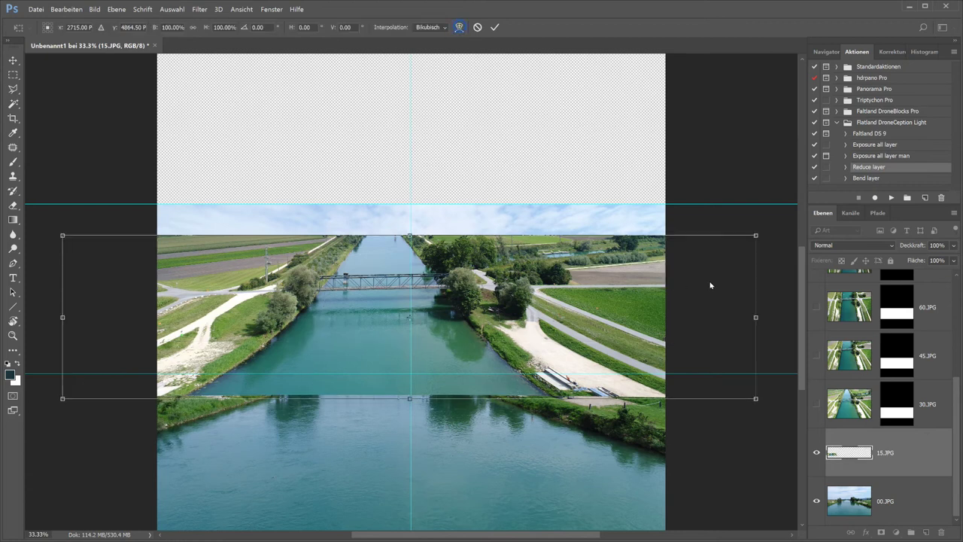
drag(756, 319, 704, 321)
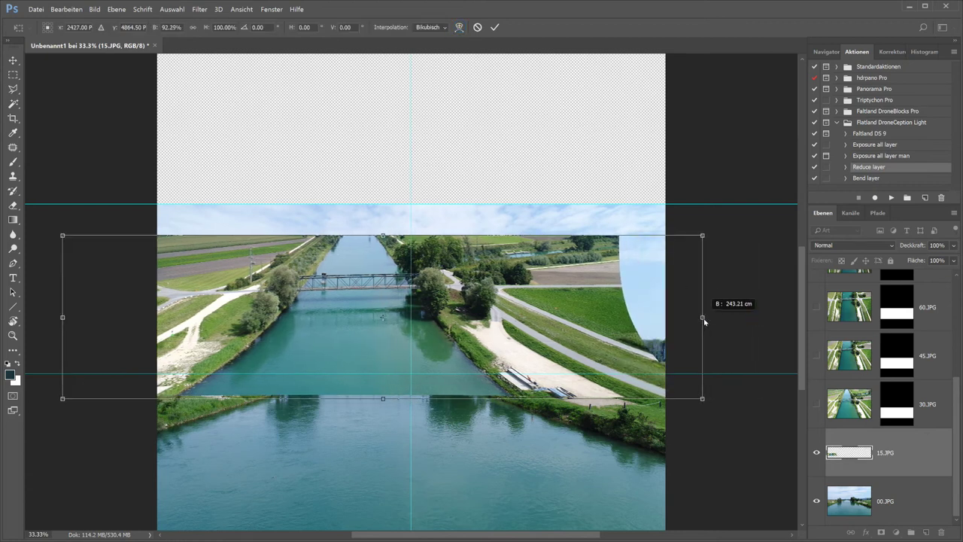
drag(704, 321, 700, 321)
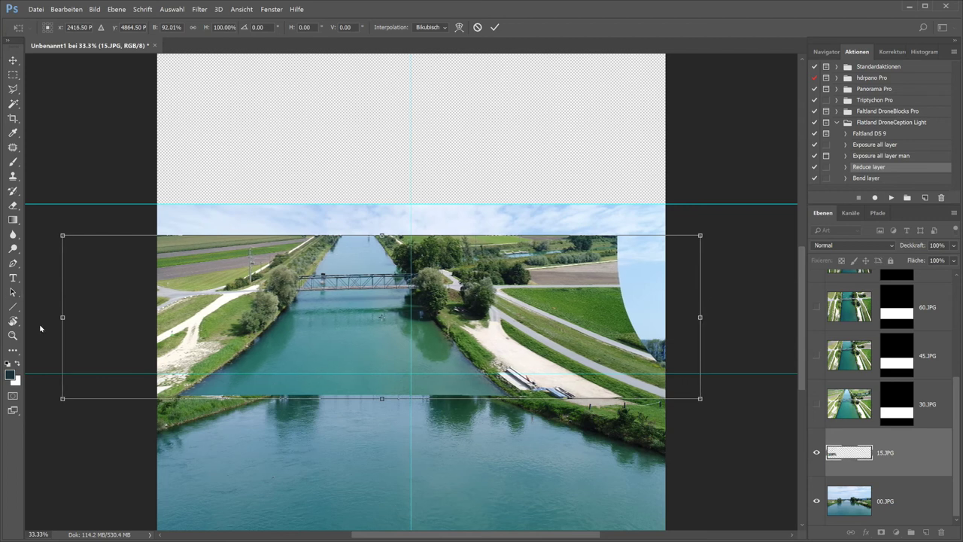
drag(63, 321, 169, 321)
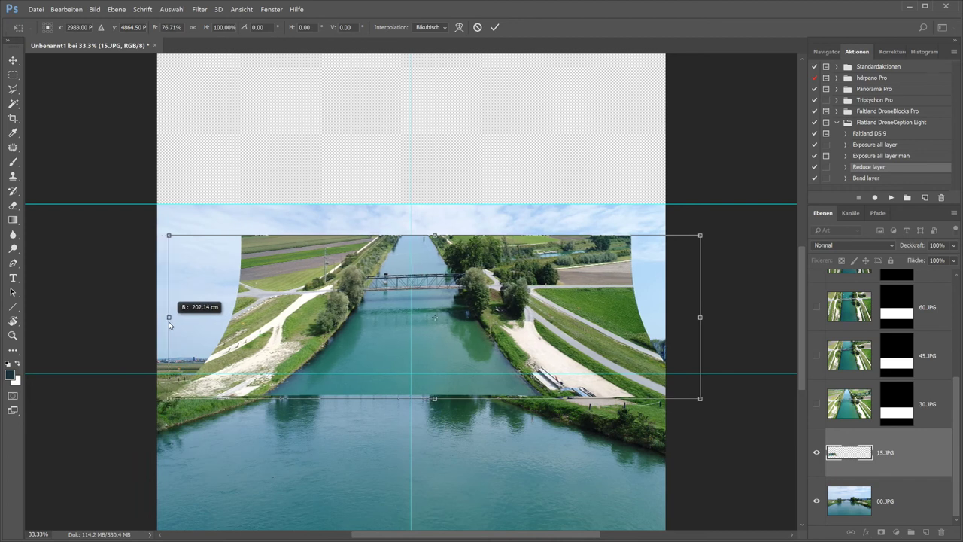
drag(699, 316, 677, 318)
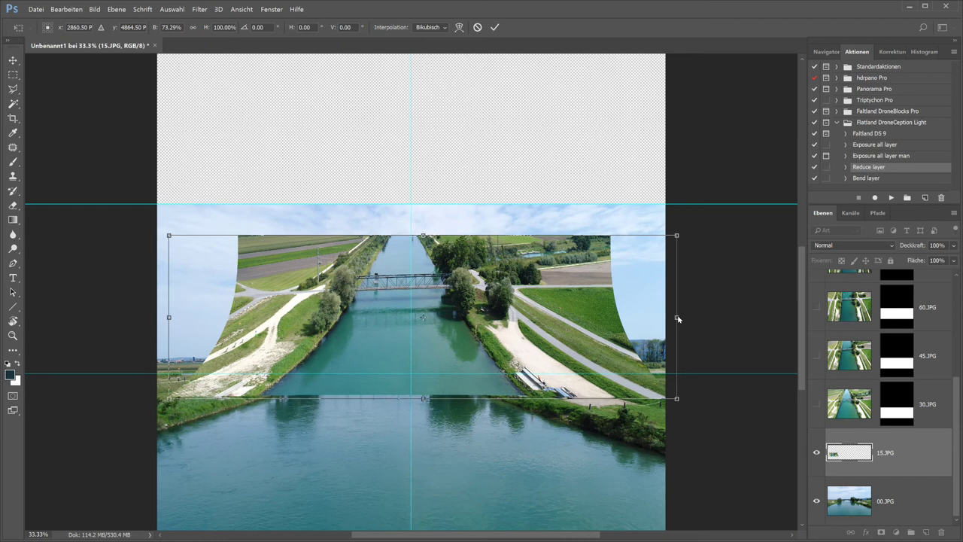
key(Up)
key(Up)
key(Up)
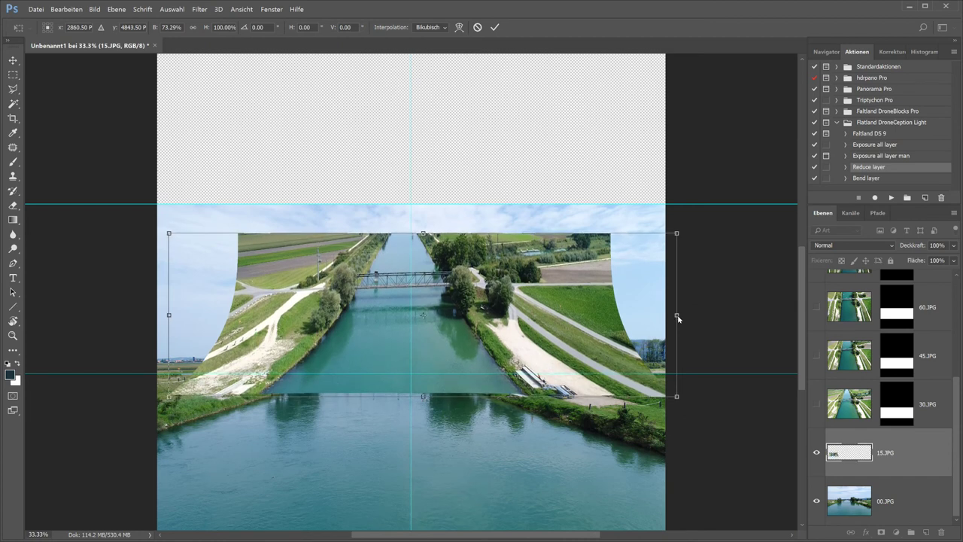
drag(168, 316, 178, 317)
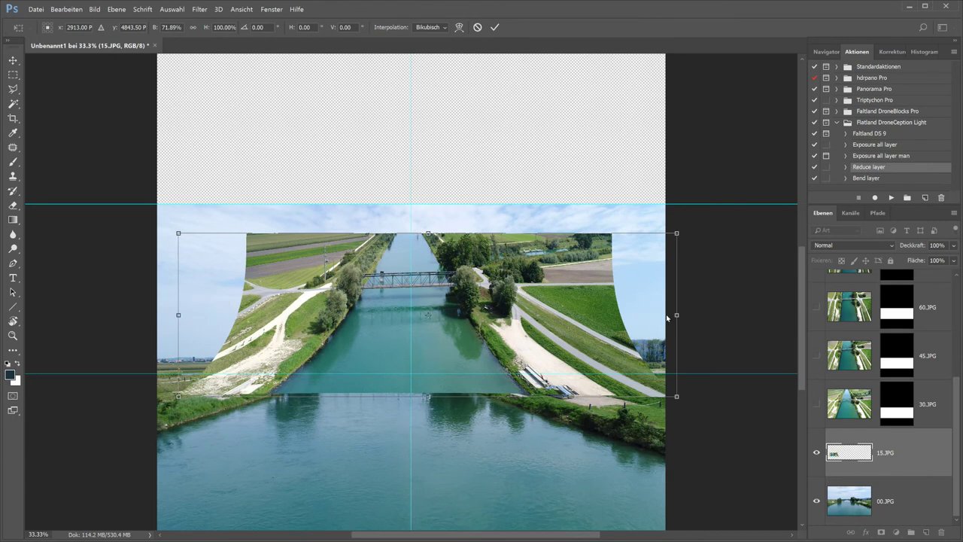
drag(677, 315, 671, 317)
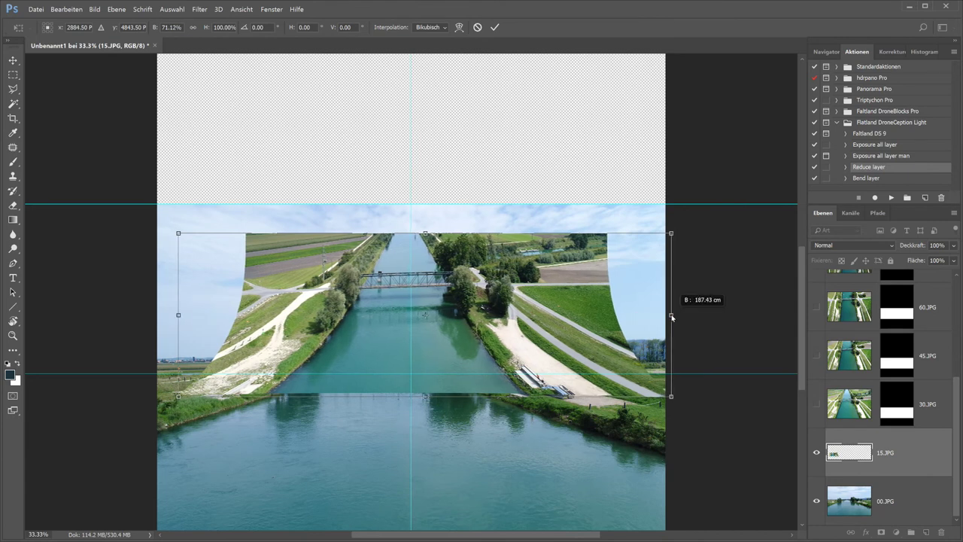